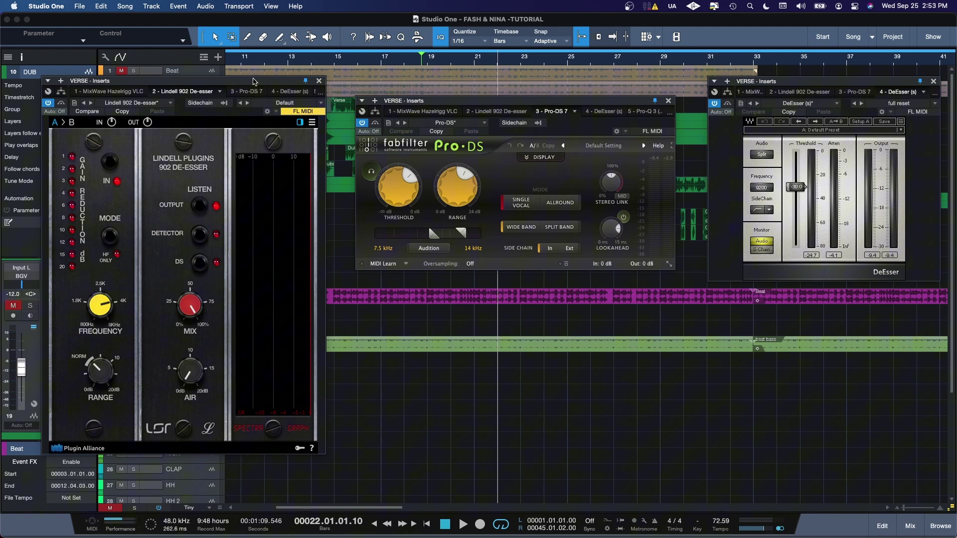
Lay out the Lindell 902, Pro-DS and Waves DeEsser windows side by side, with Pro-DS and DeEsser lower.
drag(253, 81, 273, 109)
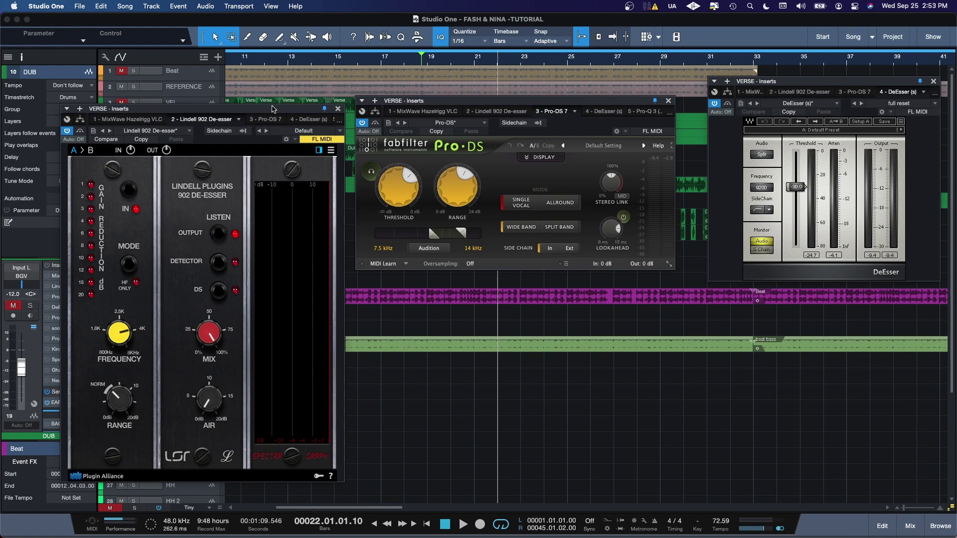
drag(416, 107, 436, 176)
click(282, 119)
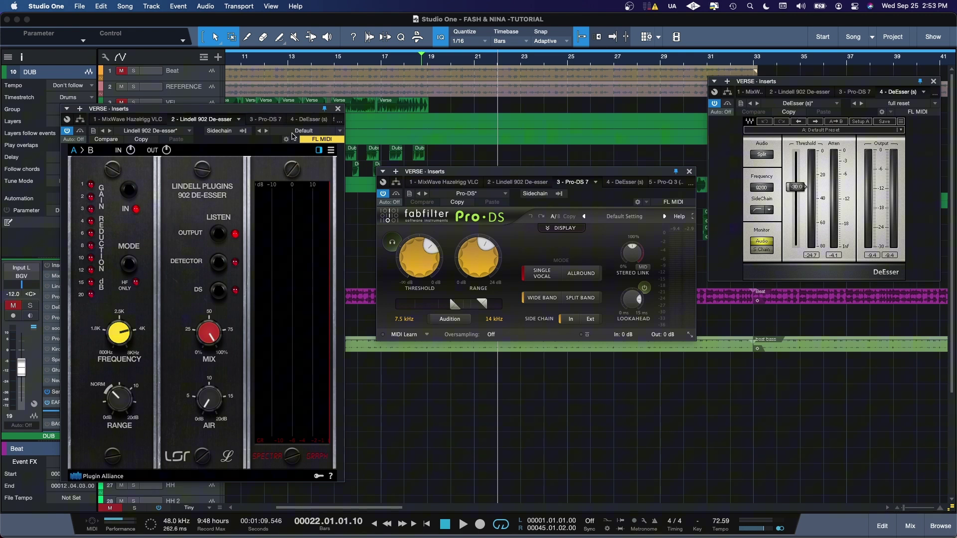
drag(278, 110, 297, 121)
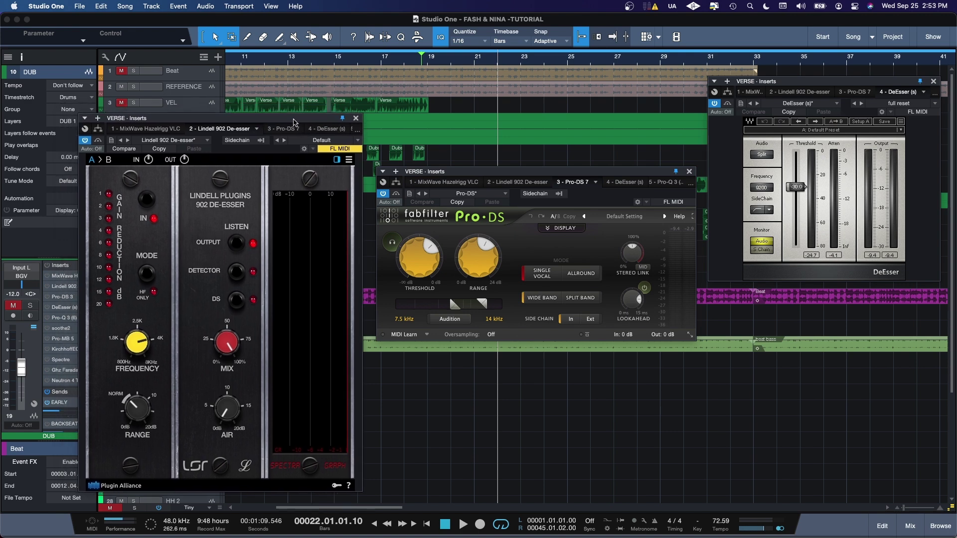
drag(782, 85, 780, 250)
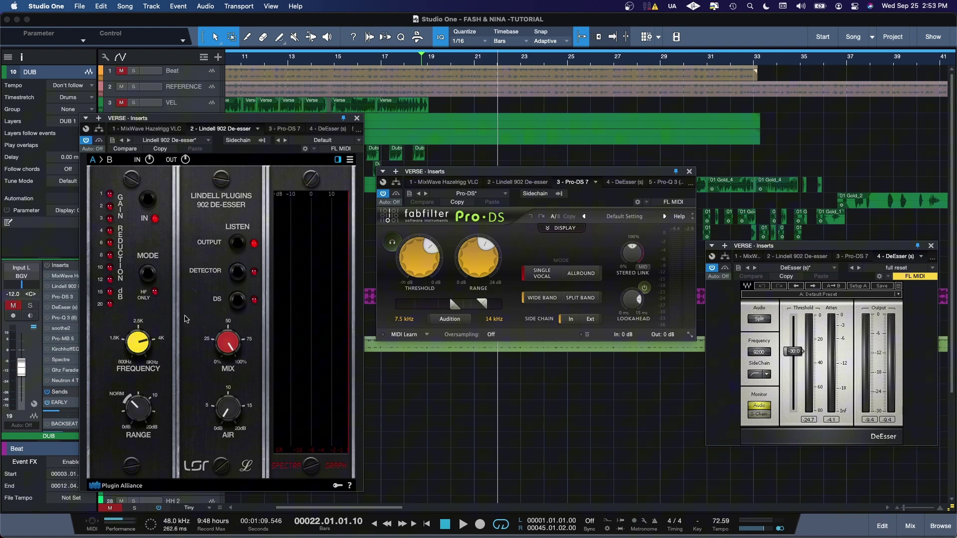
Set the Lindell 902 LISTEN to Detector, play the verse briefly, and open the Mix console.
click(139, 349)
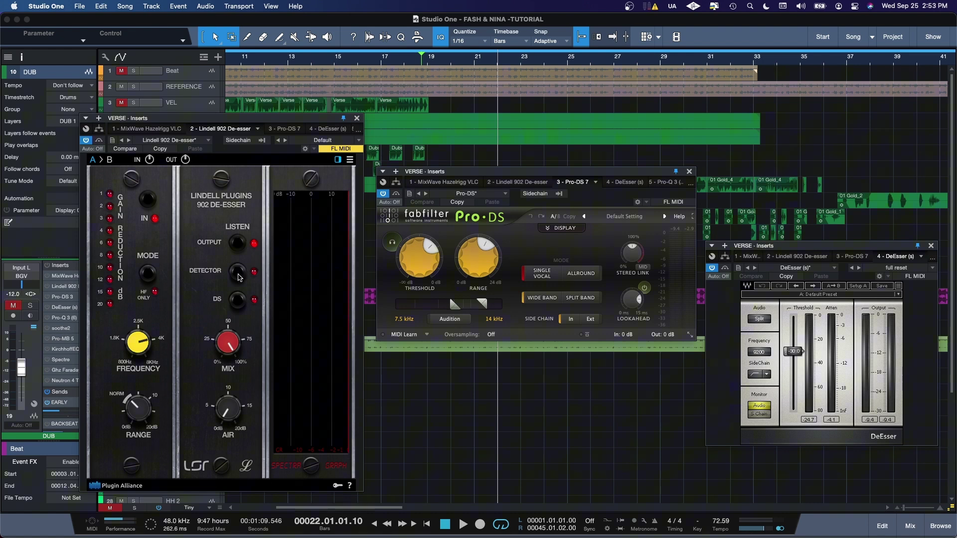
click(240, 277)
key(space)
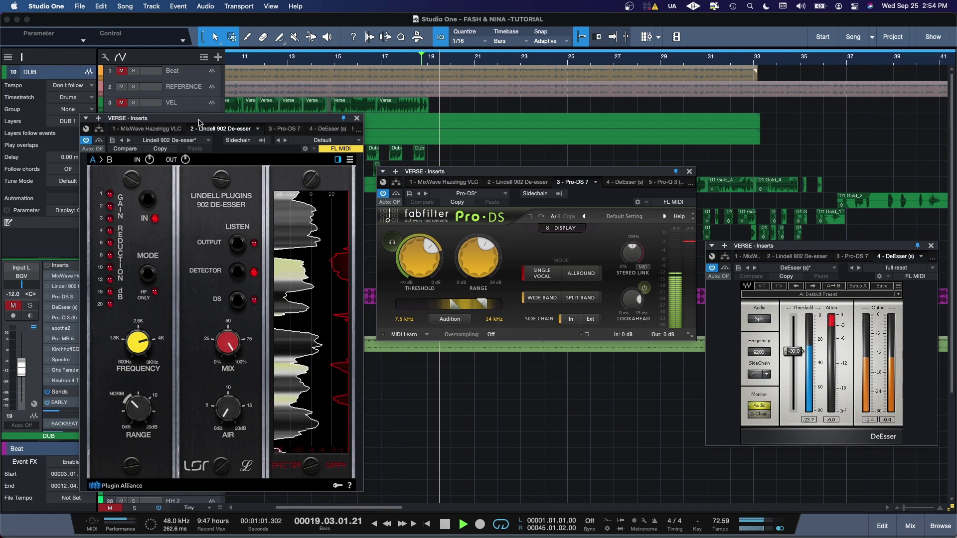
key(space)
key(F3)
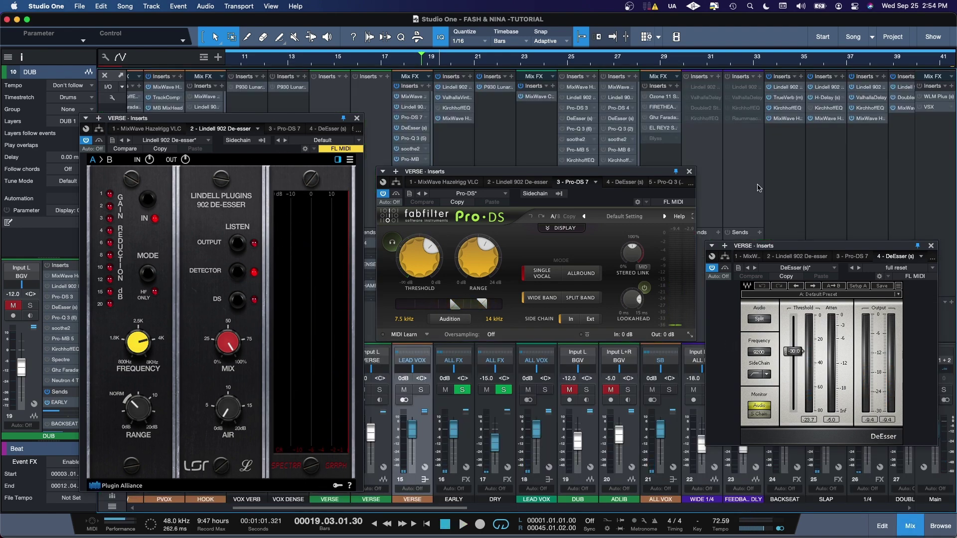
Move the DeEsser window aside, mute channel 61 SB, and close the Mix console.
scroll(759, 188, right, 10)
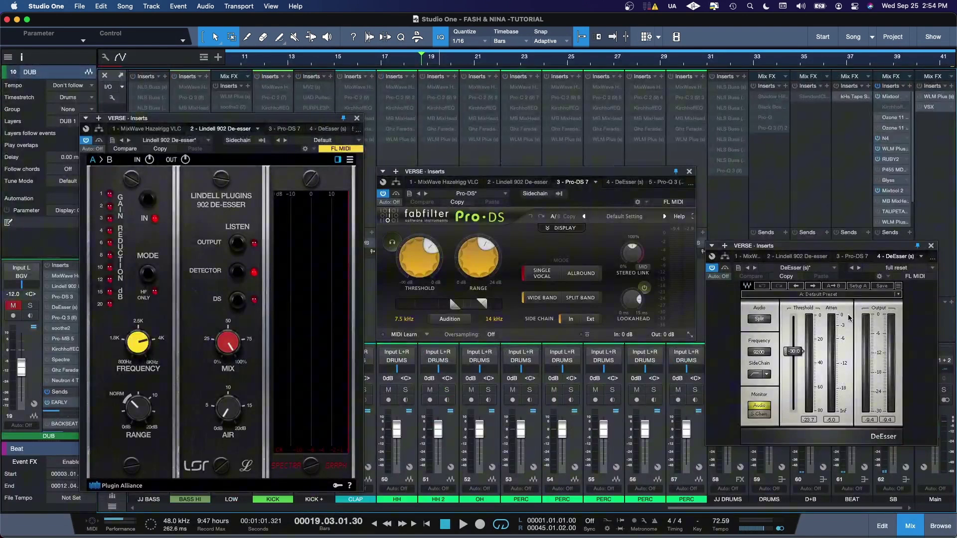
drag(841, 246, 891, 98)
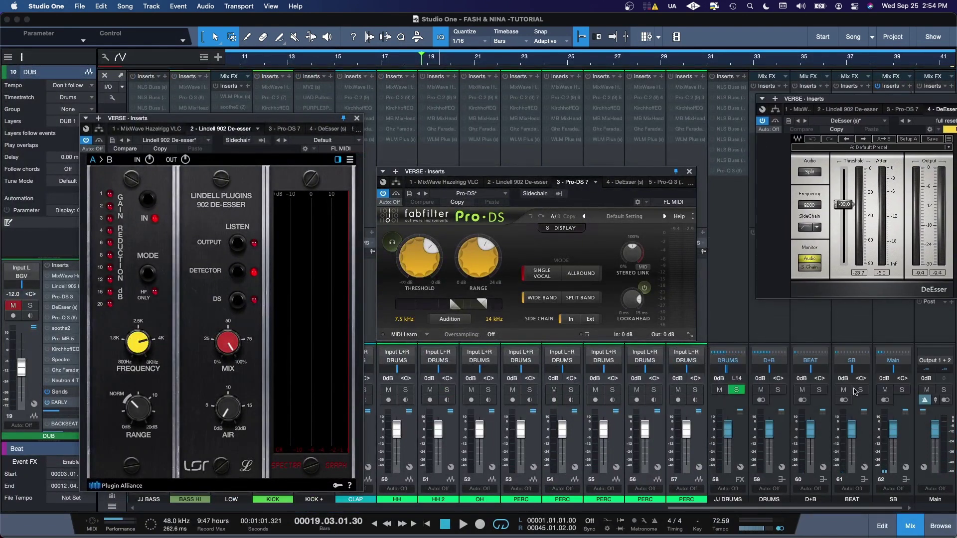
click(845, 390)
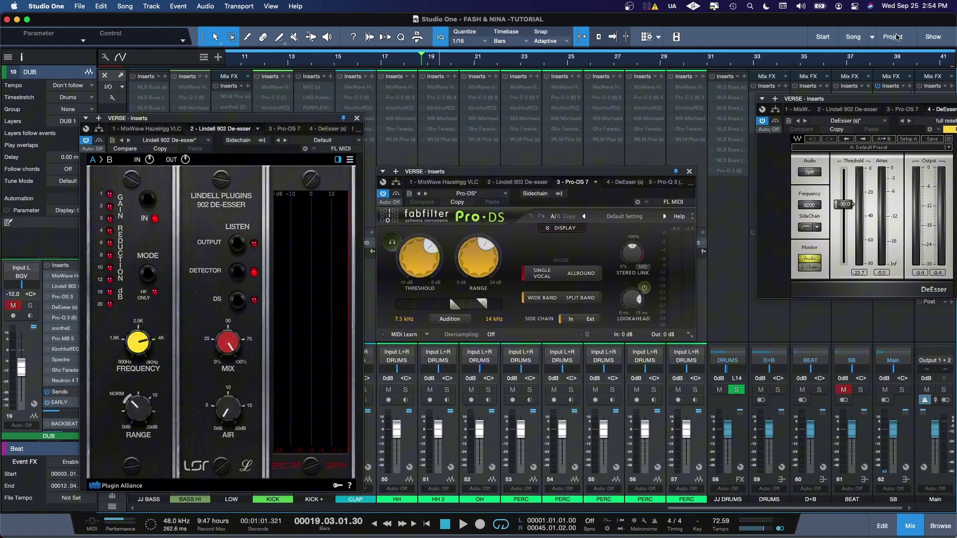
key(F3)
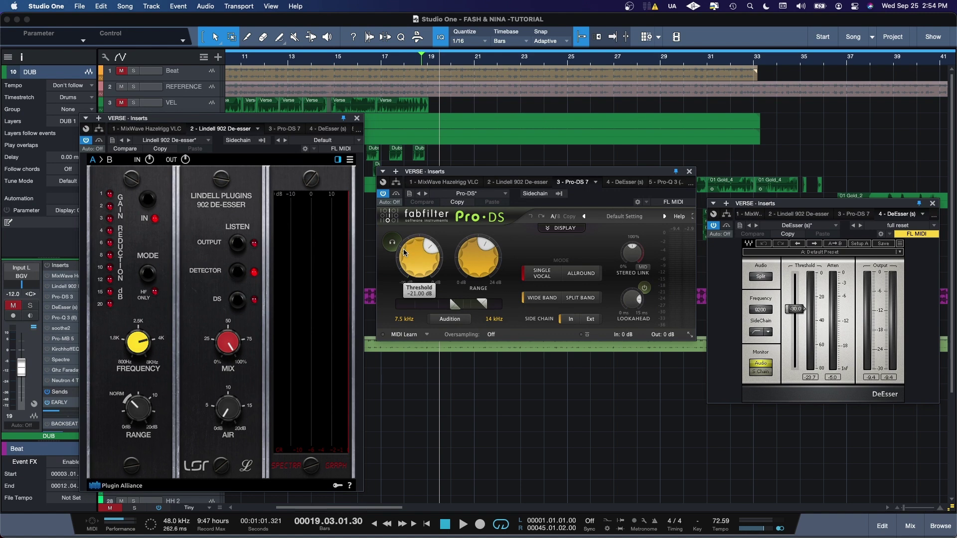
Power on the Lindell 902, set LISTEN to Detector, and play the verse from bar 18.
key(space)
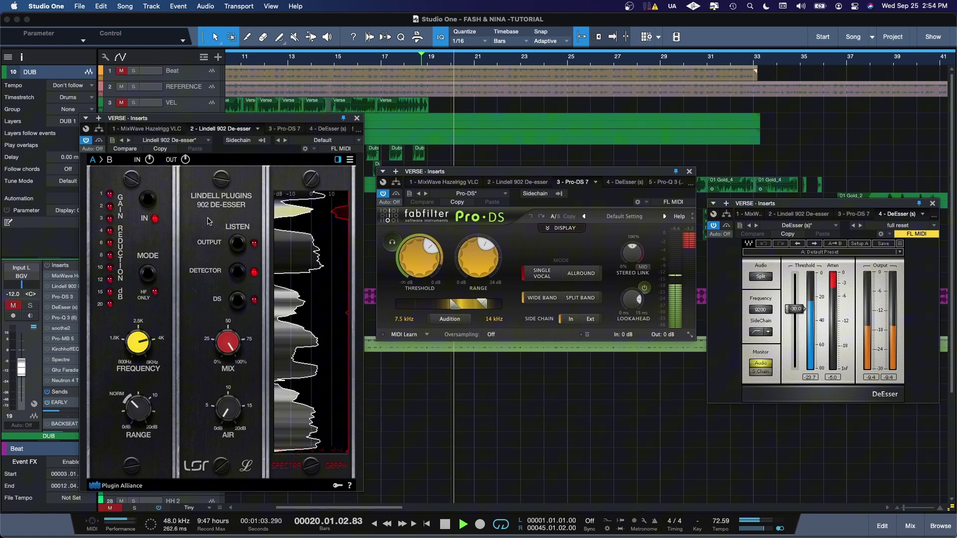
click(171, 218)
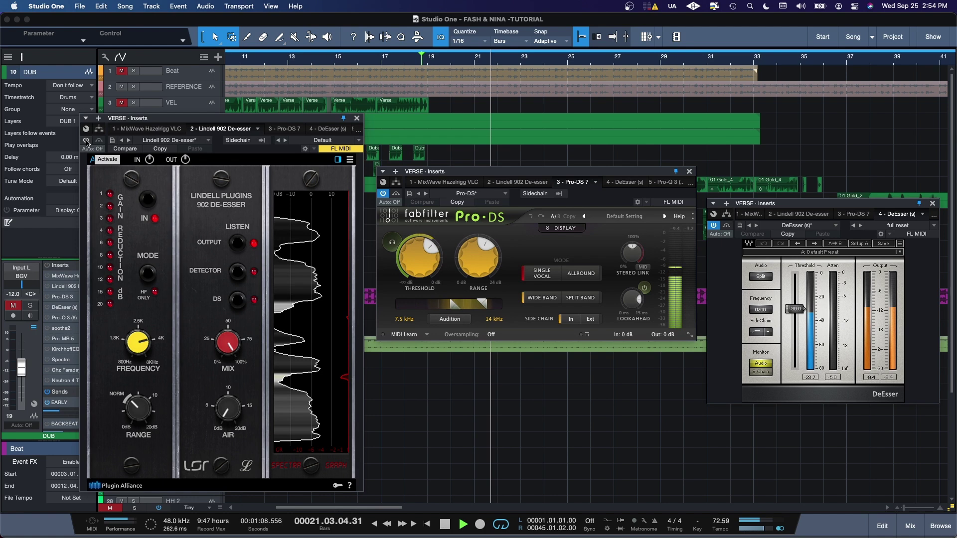
click(86, 141)
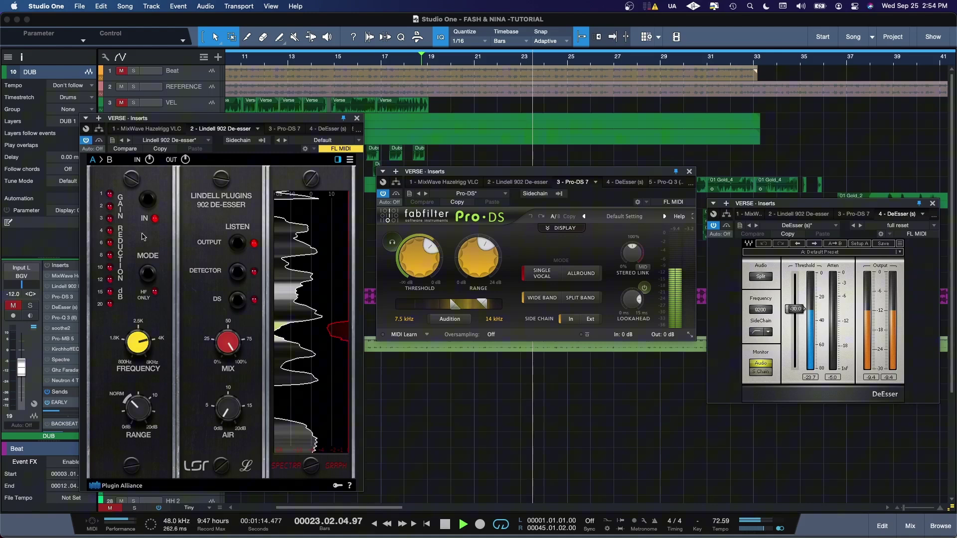
key(space)
click(237, 272)
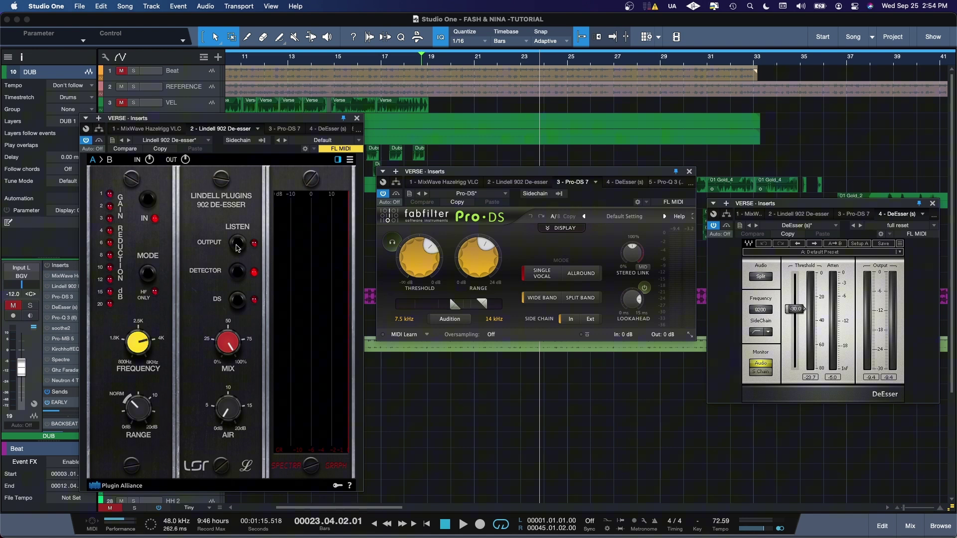
key(space)
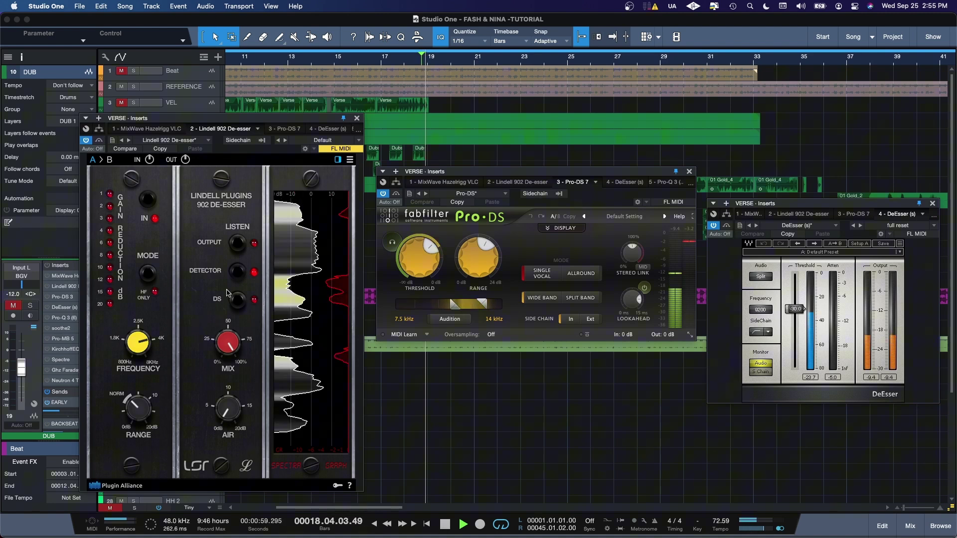
Set the Lindell LISTEN back to Output, enable Pro-DS Audition, and play the verse twice.
click(244, 251)
key(space)
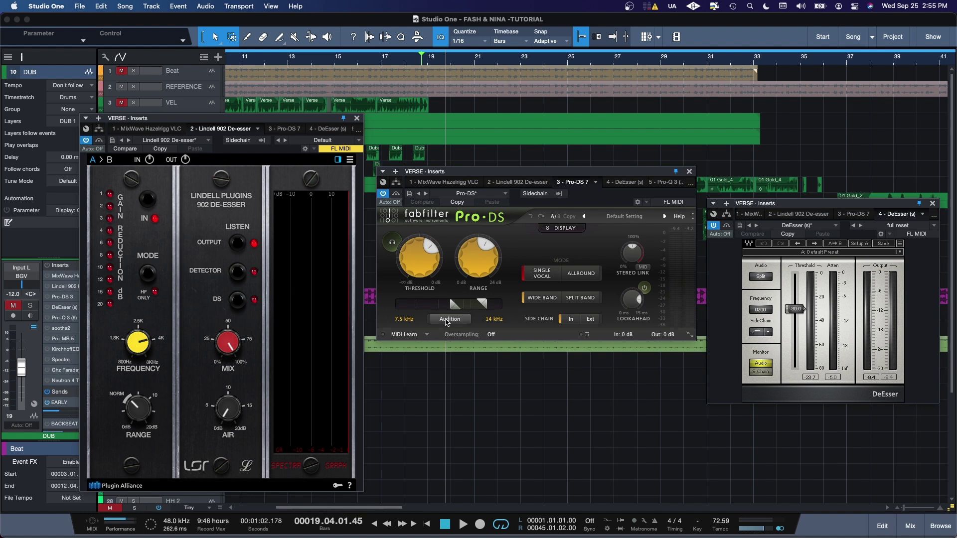
mouse_move(479, 263)
click(450, 318)
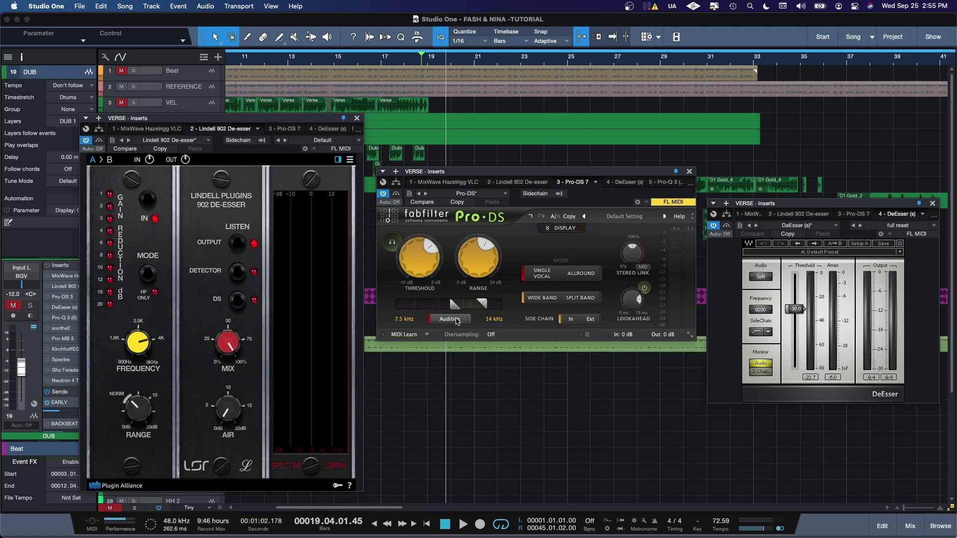
key(space)
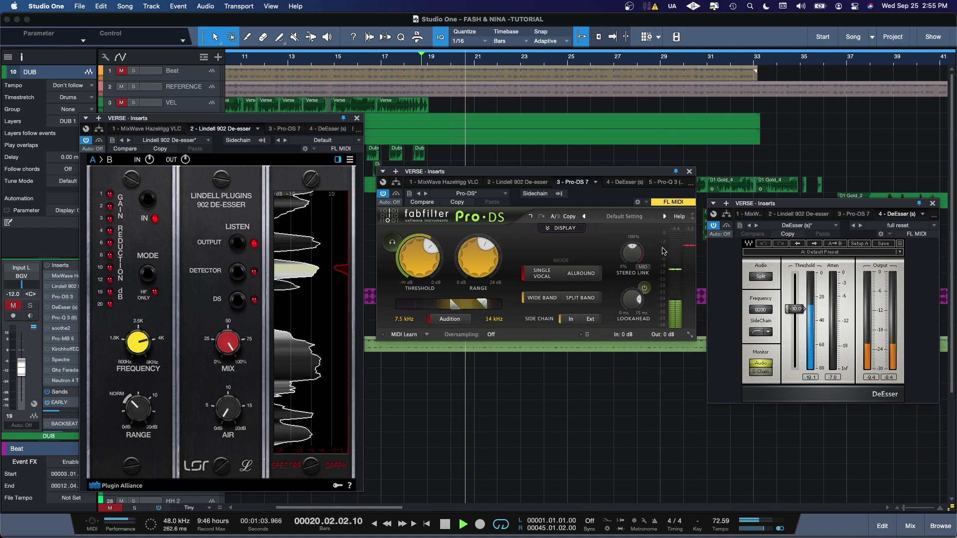
key(space)
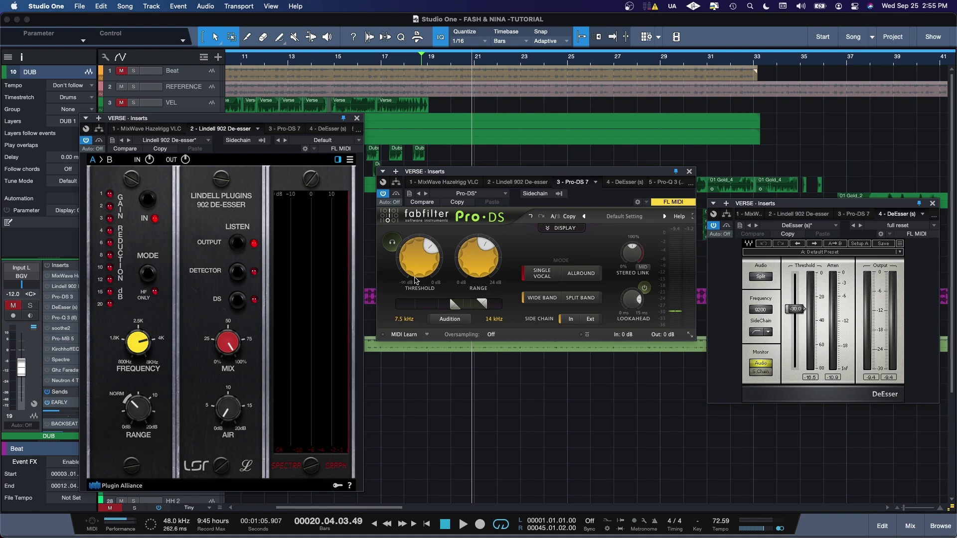
key(space)
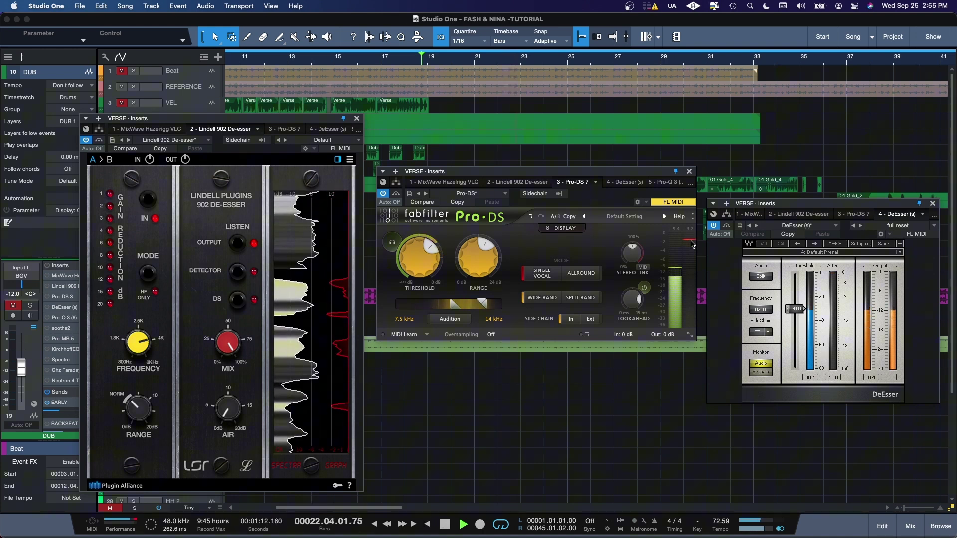
key(space)
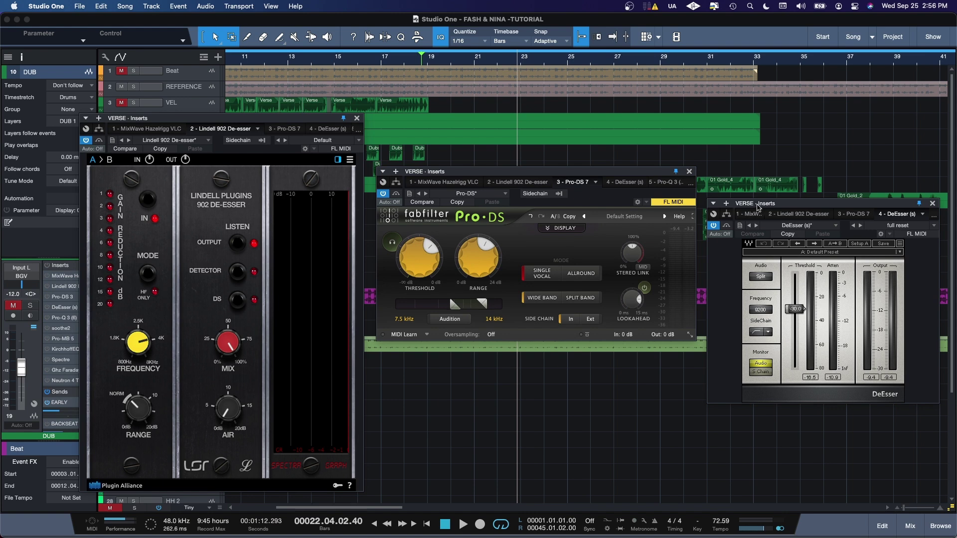
Place the DeEsser window over Pro-DS and play the verse while monitoring its sidechain.
drag(758, 207, 450, 283)
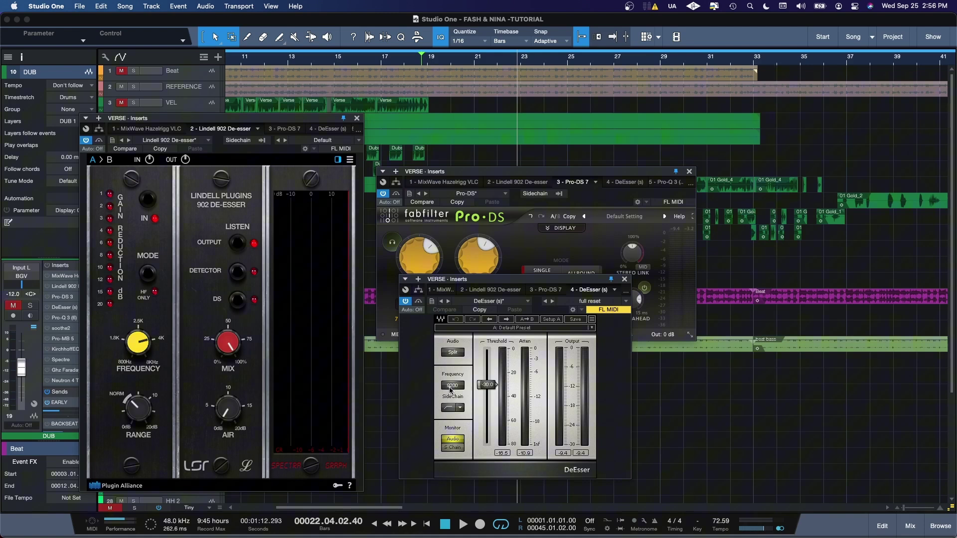
click(457, 448)
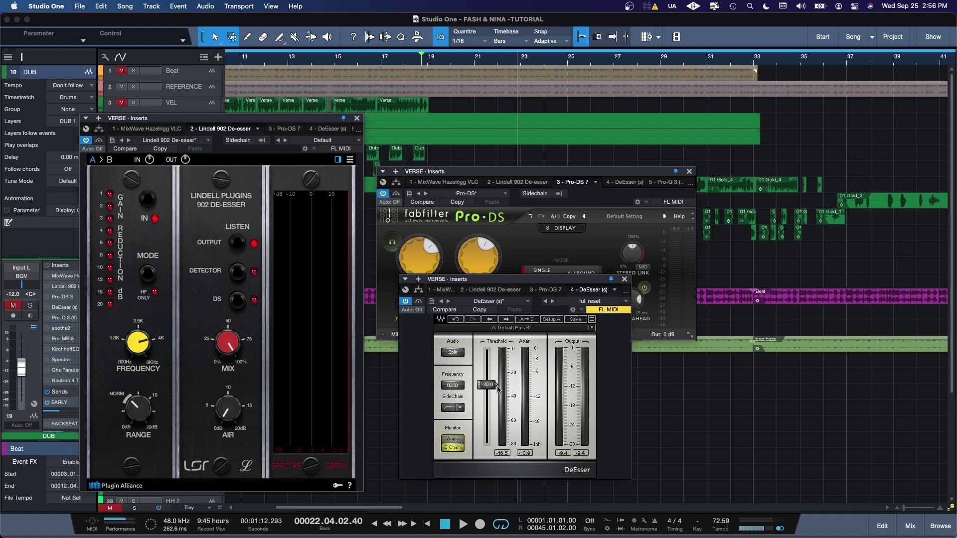
key(space)
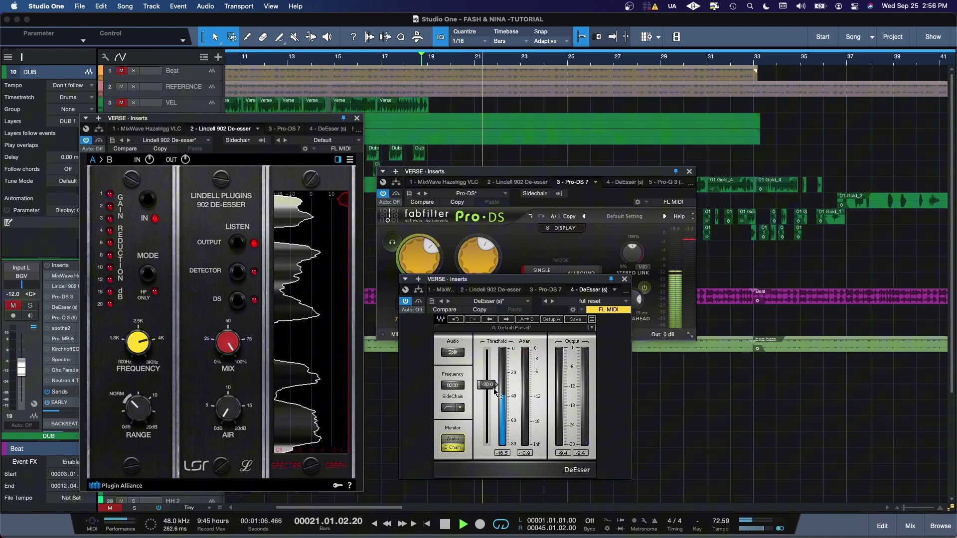
key(space)
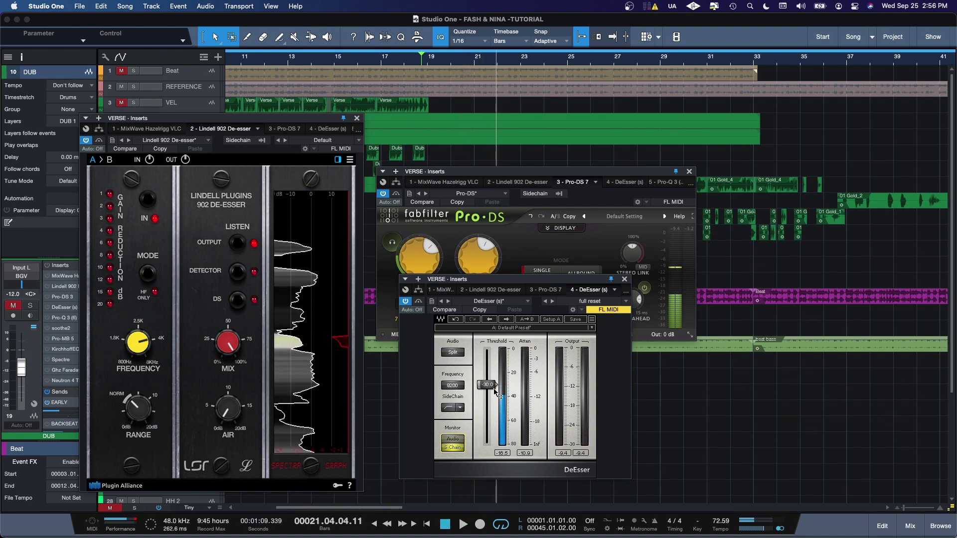
Switch DeEsser monitoring back to audio, replay from bar 18, and lower its window slightly.
click(455, 444)
key(space)
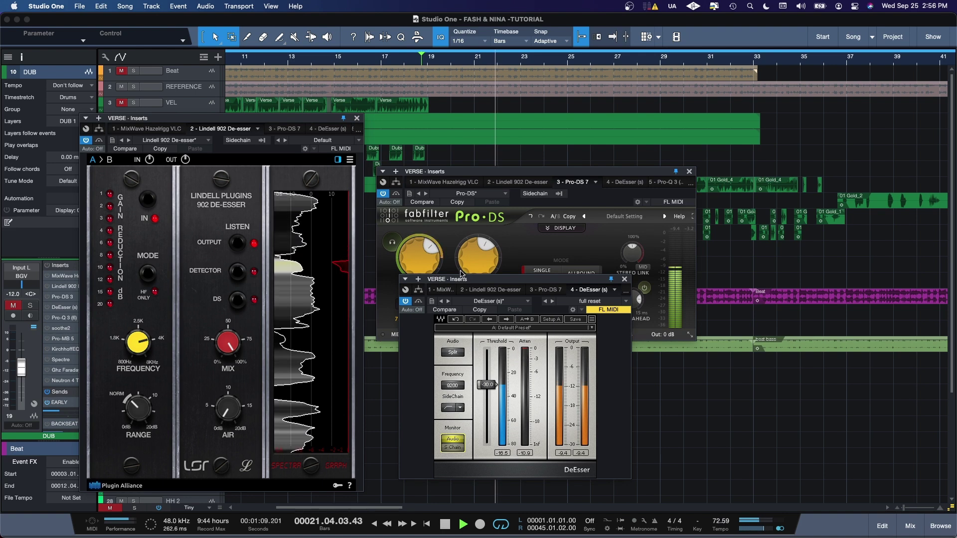
key(space)
drag(461, 280, 466, 299)
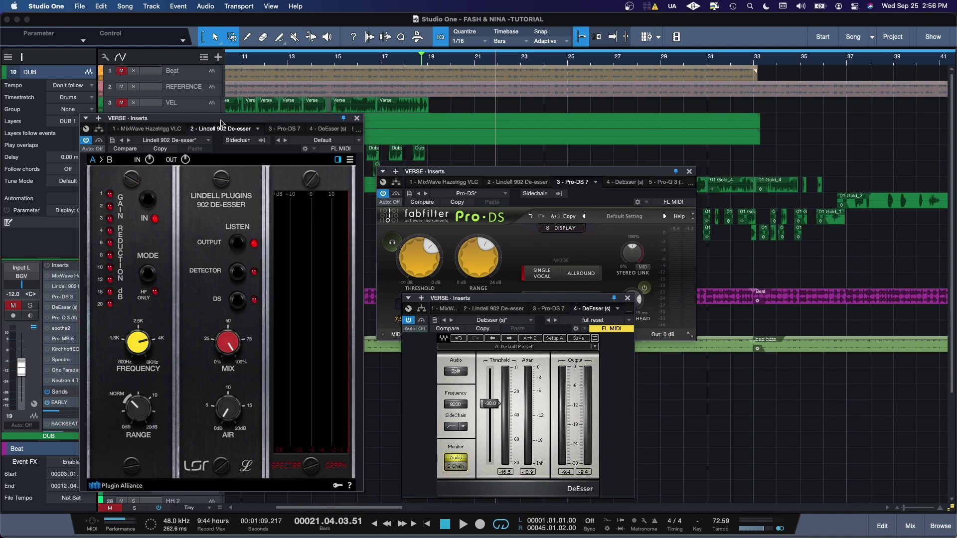
Nudge the Lindell 902 De-esser window slightly to the right.
mouse_move(221, 121)
mouse_down()
mouse_move(244, 123)
mouse_move(236, 124)
mouse_up()
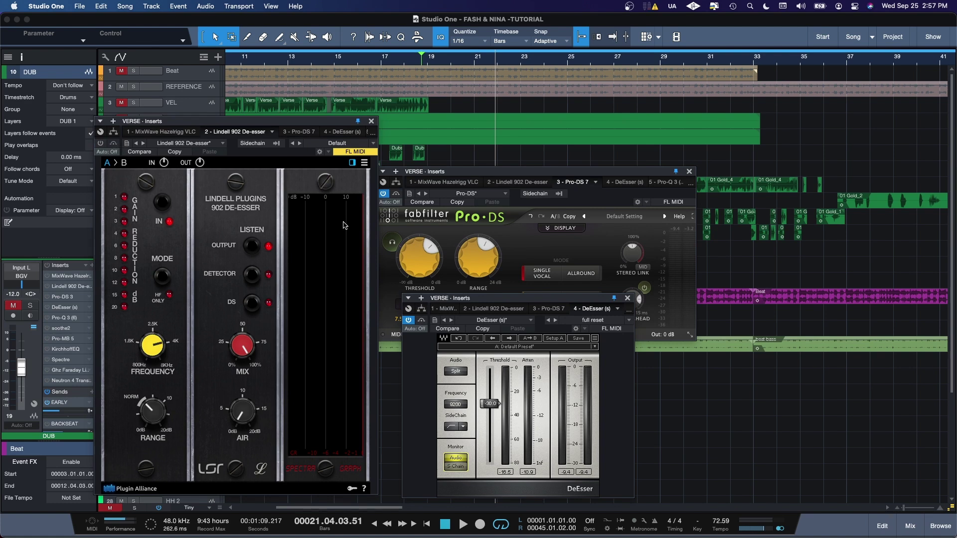
Bring the Waves DeEsser to the front and toggle its power off, then back on.
click(449, 294)
click(450, 381)
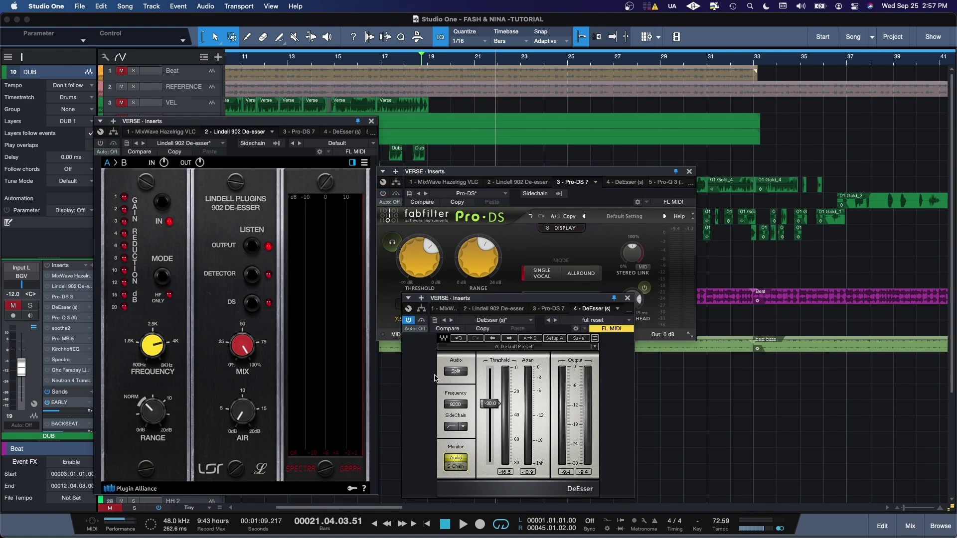
click(409, 321)
click(409, 321)
Play the verse from bar 19 twice to audition the active DeEsser.
key(space)
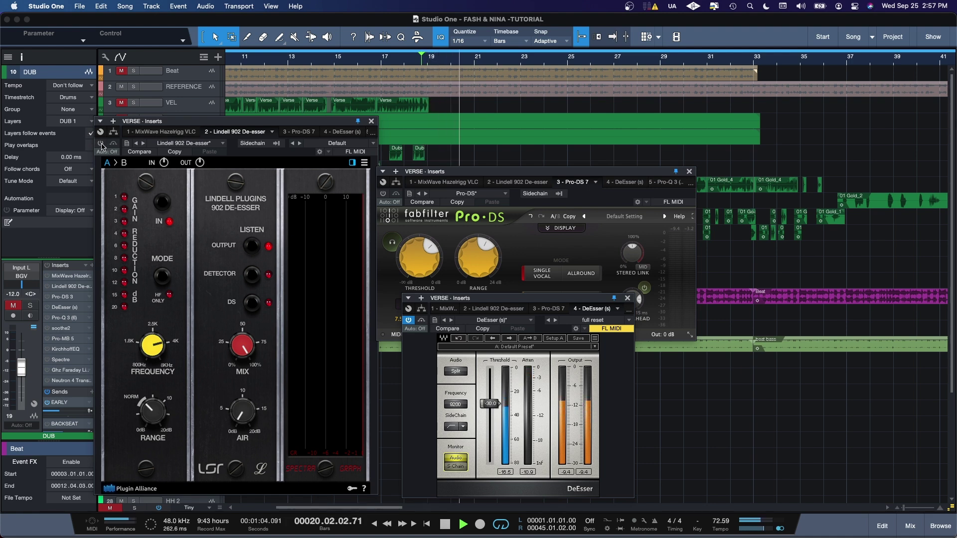
key(space)
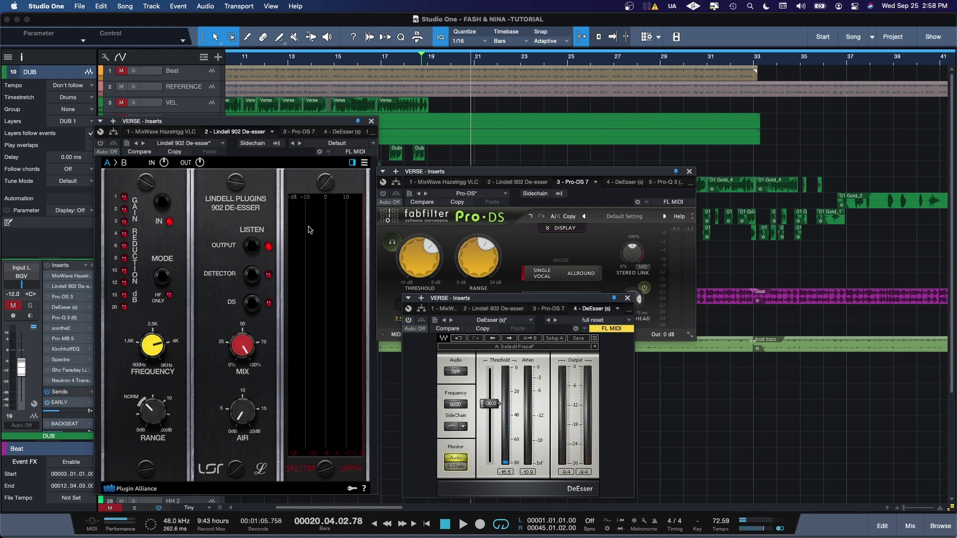
key(space)
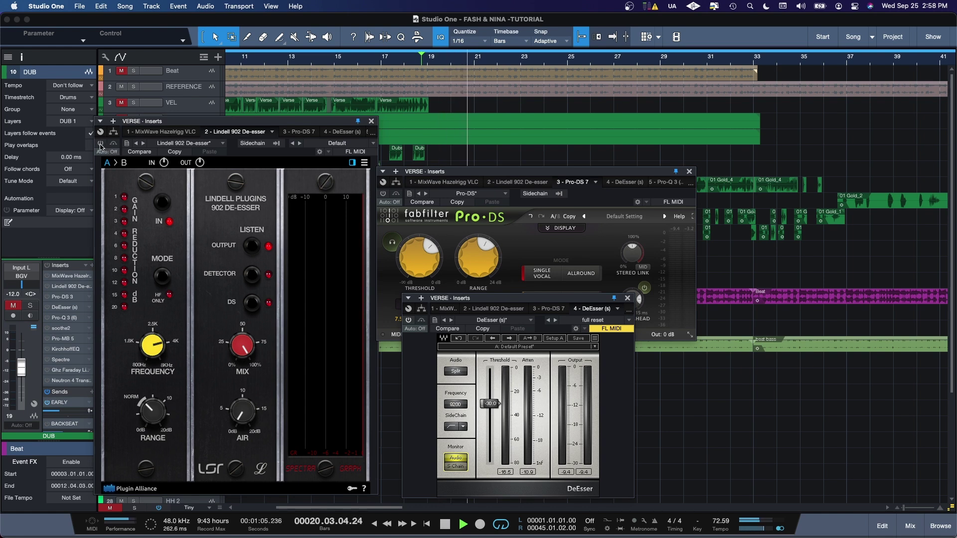
key(space)
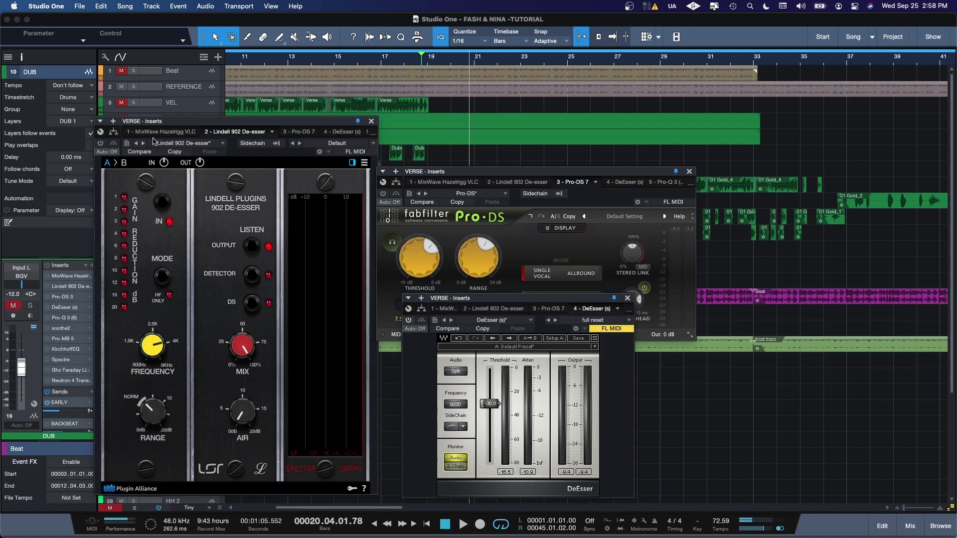
Show the MixWave Hazelrigg VLC plugin, inspect its Gain and High Boost knobs, then close it.
click(430, 184)
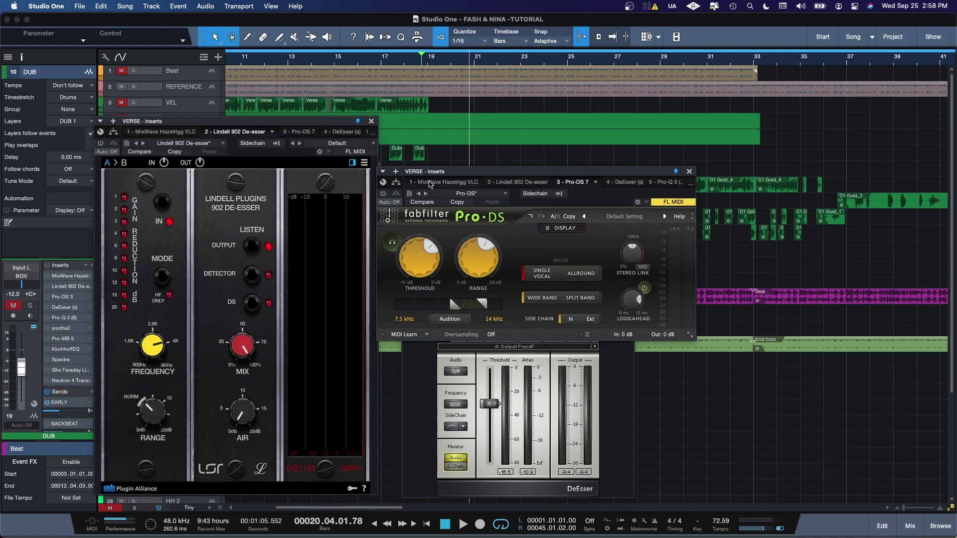
click(430, 183)
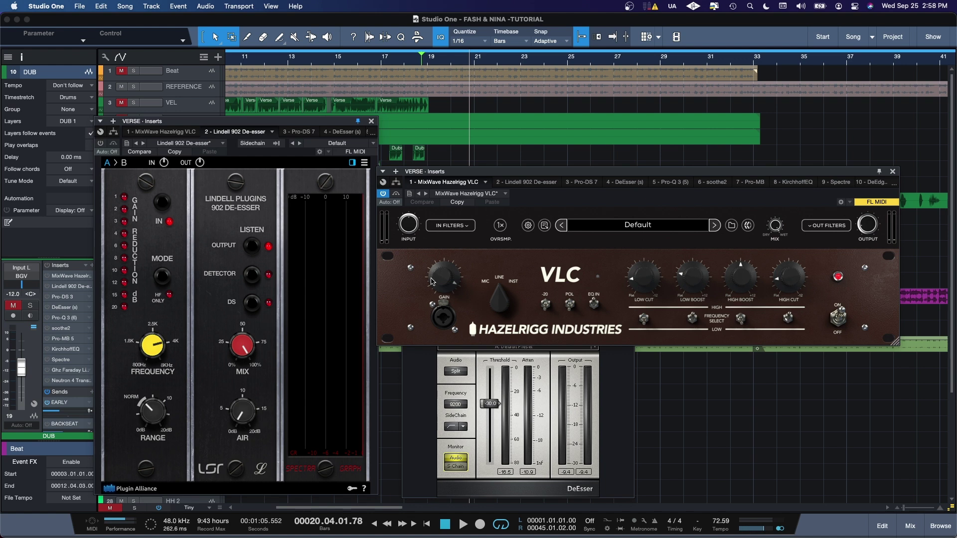
mouse_move(450, 287)
mouse_move(744, 284)
click(893, 171)
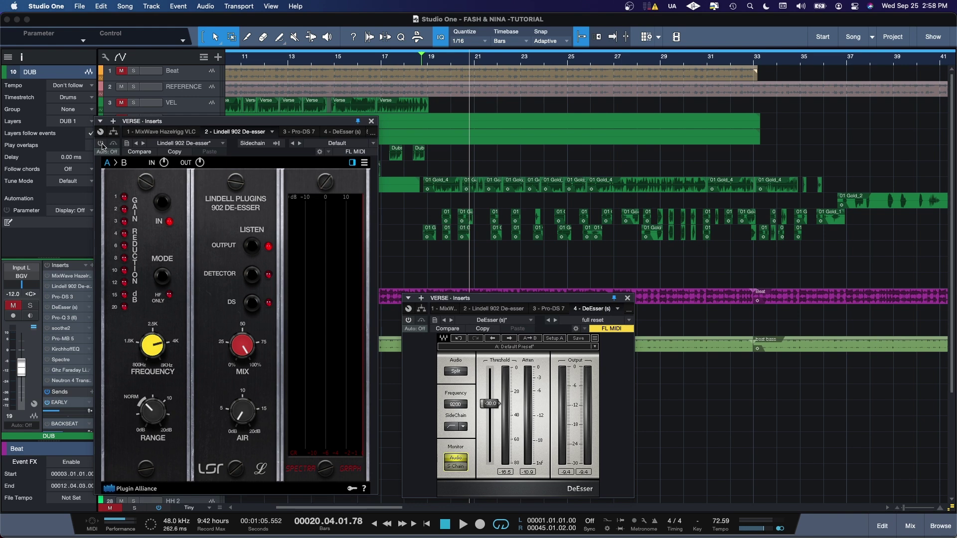
Play from bar 19, toggling Pro-DS and the Waves DeEsser on and off in turn.
key(space)
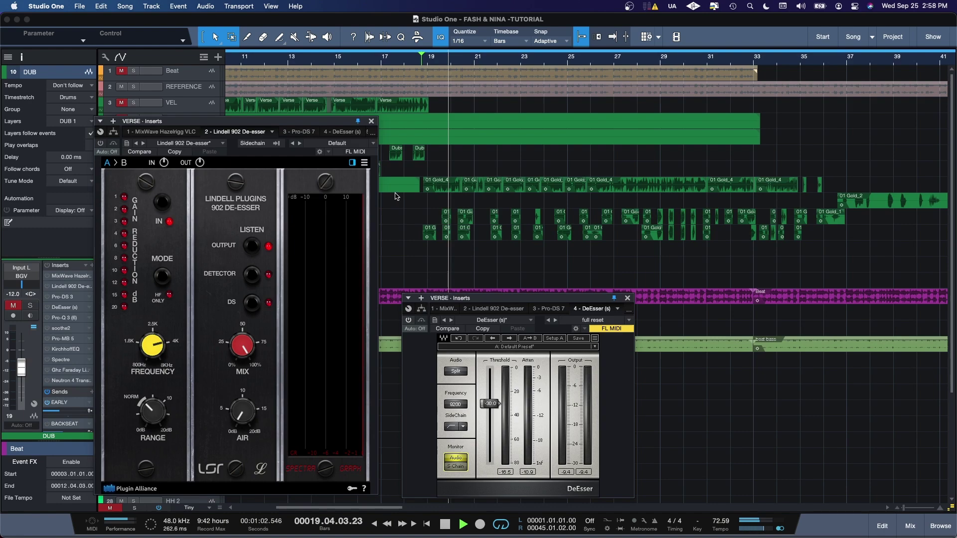
click(297, 151)
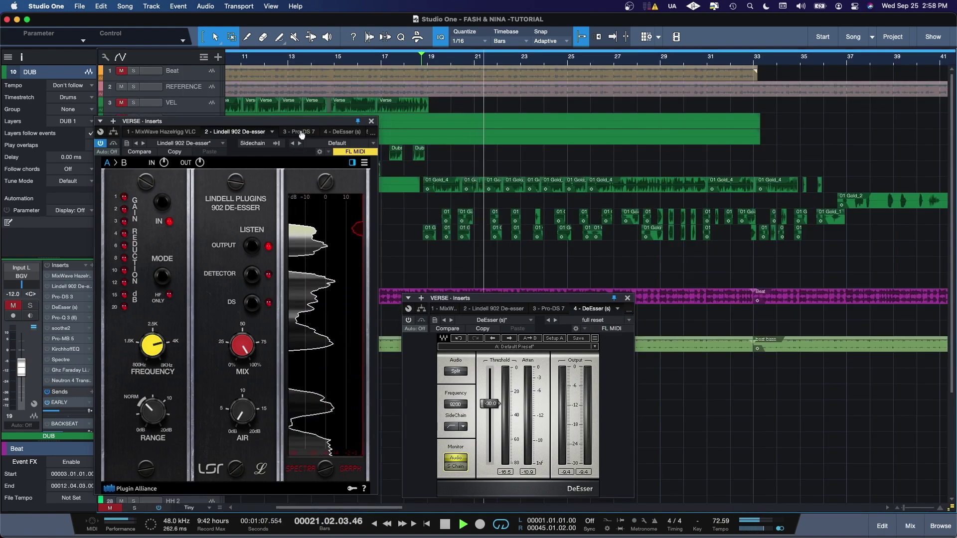
click(300, 132)
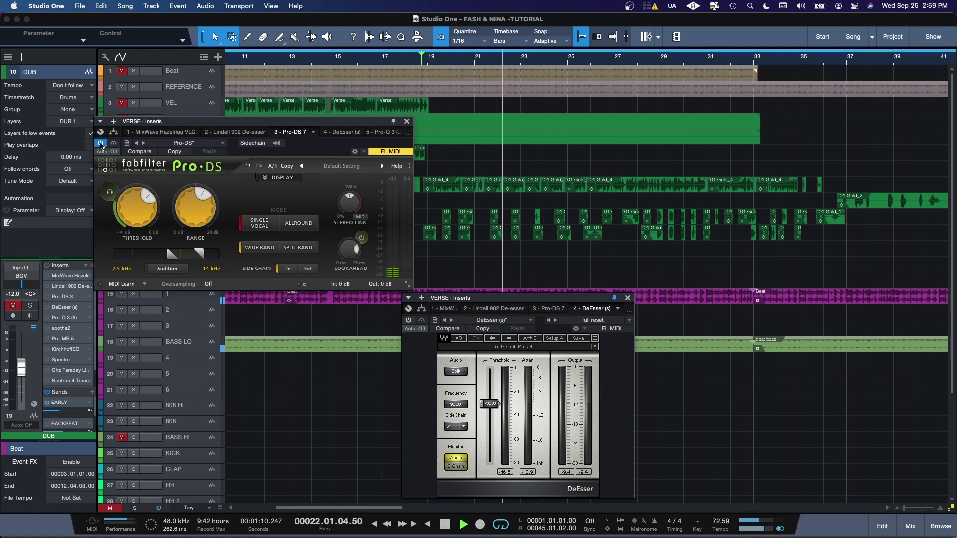
click(101, 144)
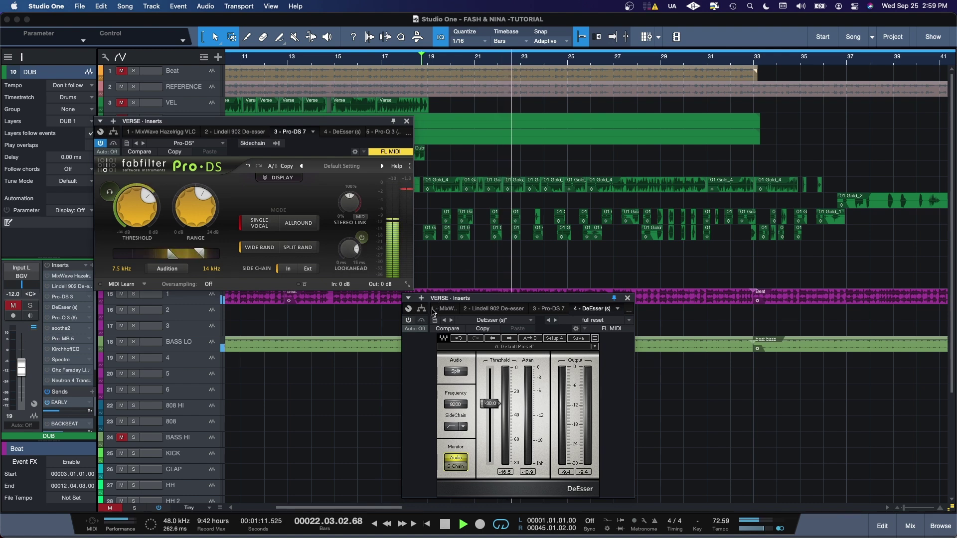
click(409, 321)
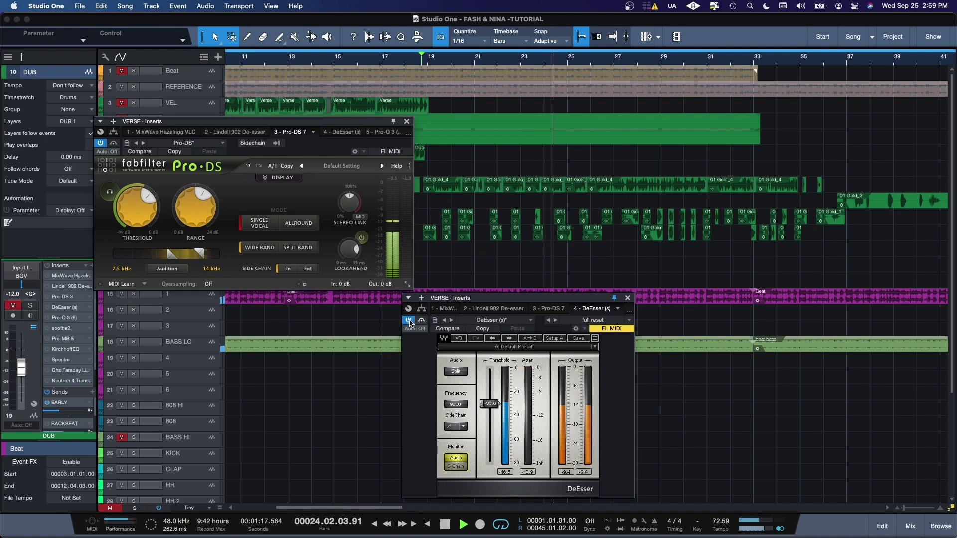
click(409, 321)
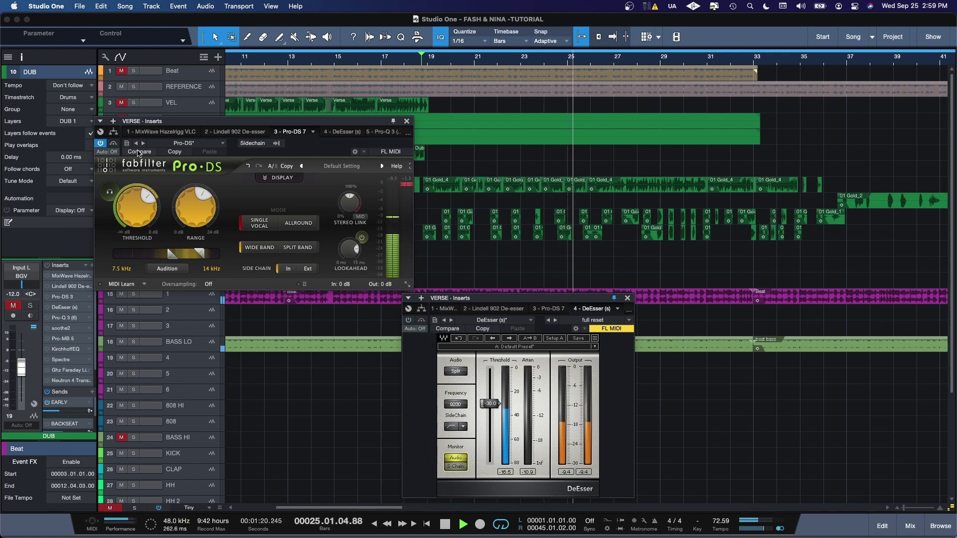
click(100, 143)
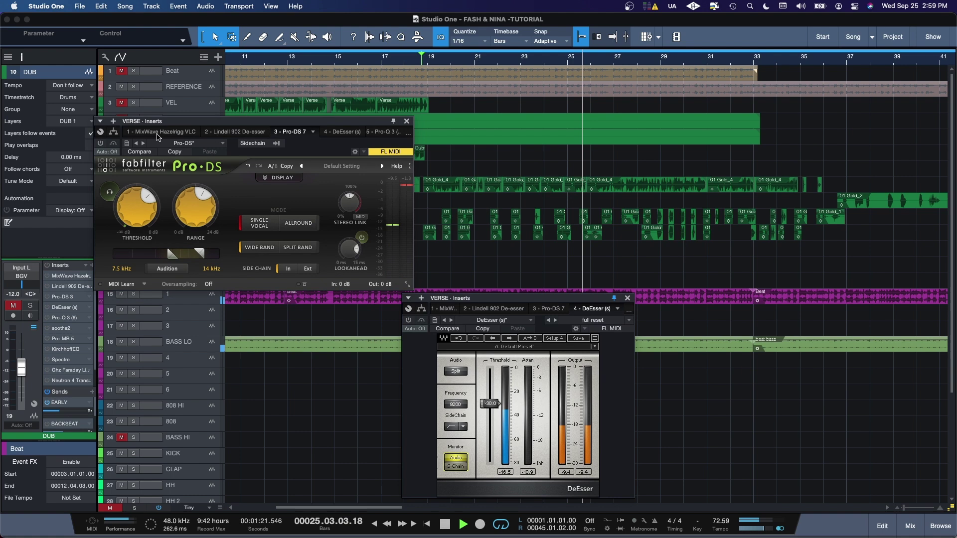
Bypass and re-enable the Lindell 902, re-enable the DeEsser with Pro-DS shown, then stop playback.
click(136, 143)
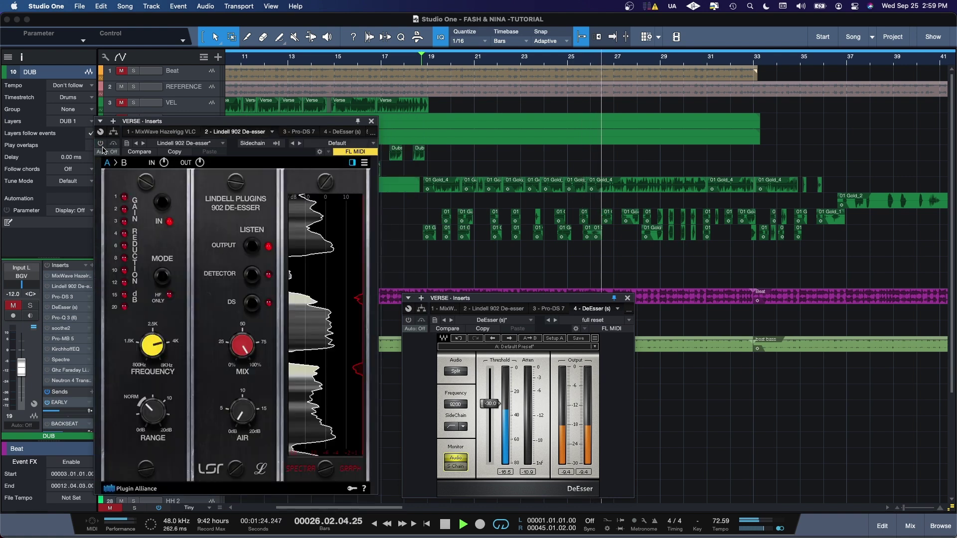
click(100, 144)
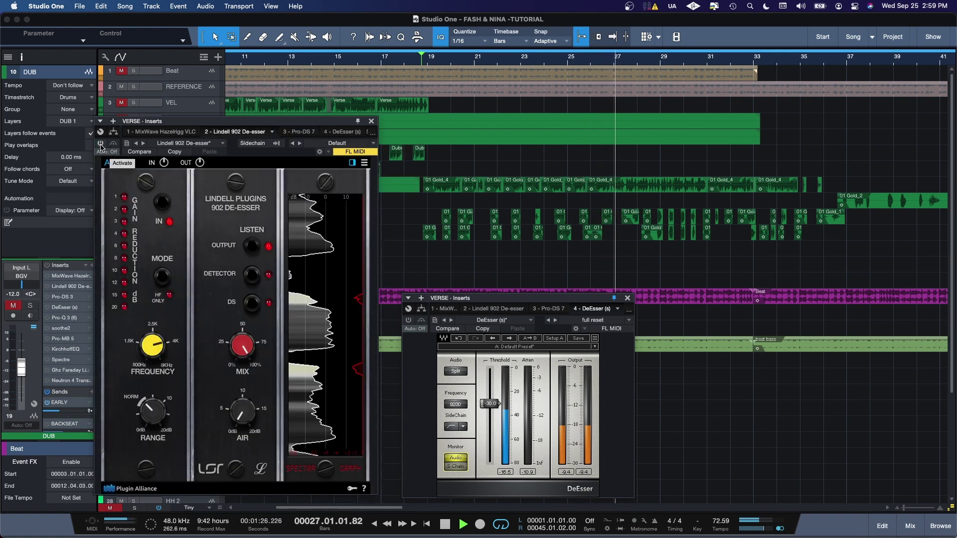
click(100, 145)
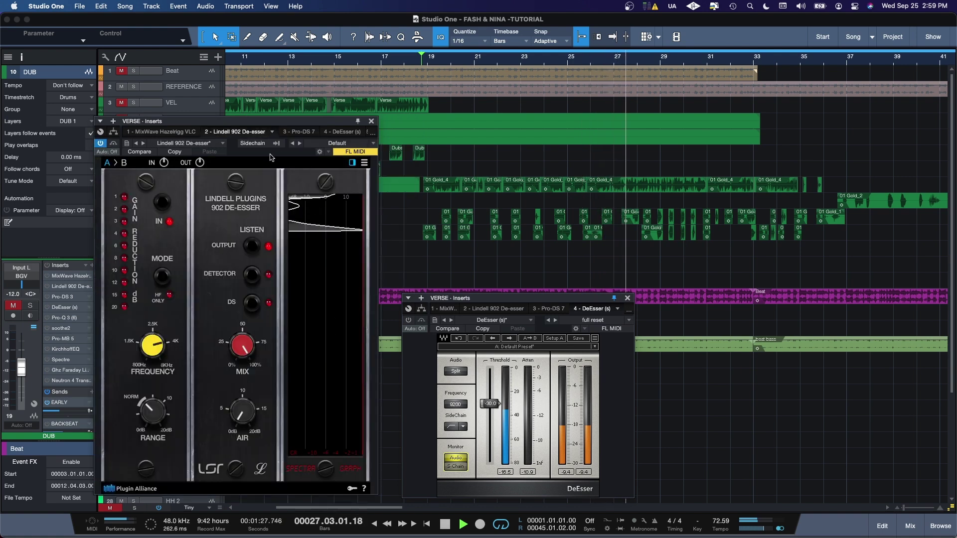
click(296, 133)
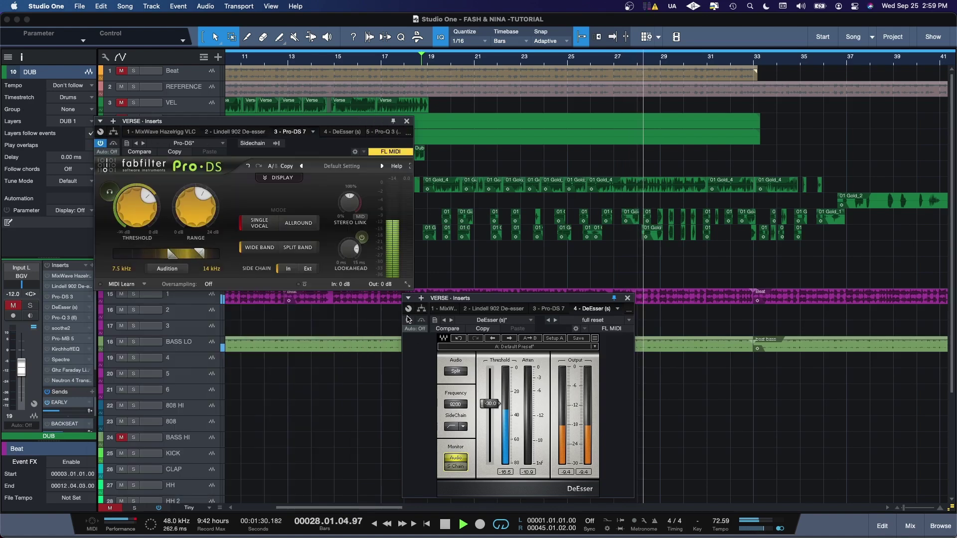
click(409, 320)
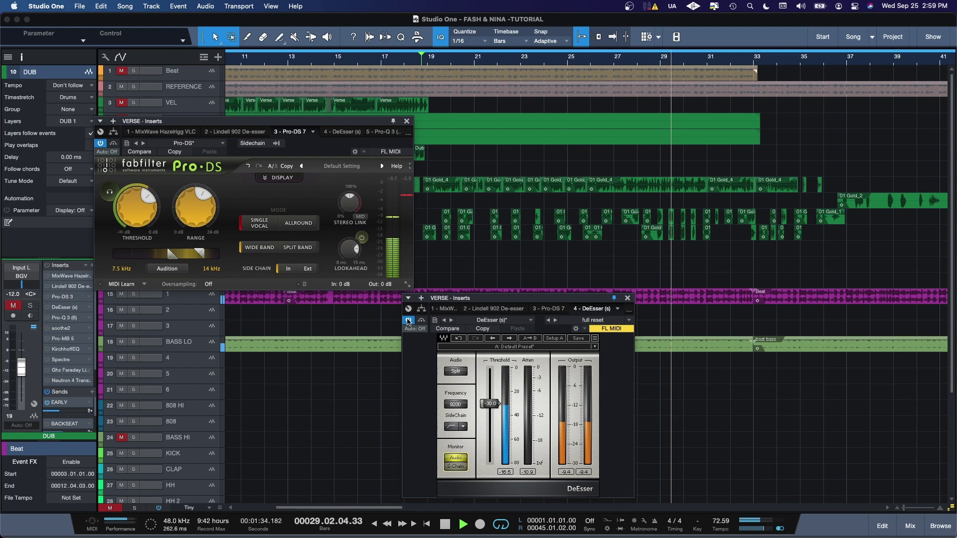
key(space)
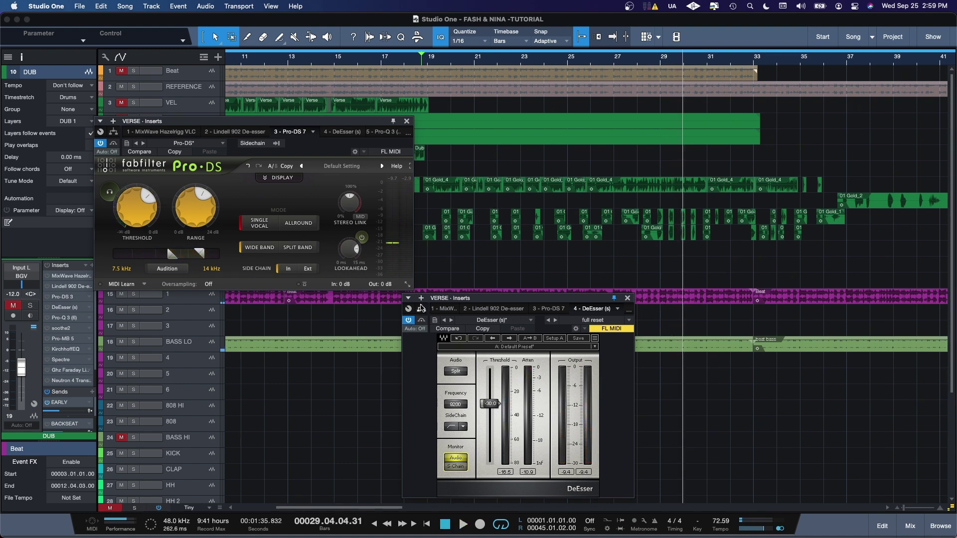
mouse_move(393, 289)
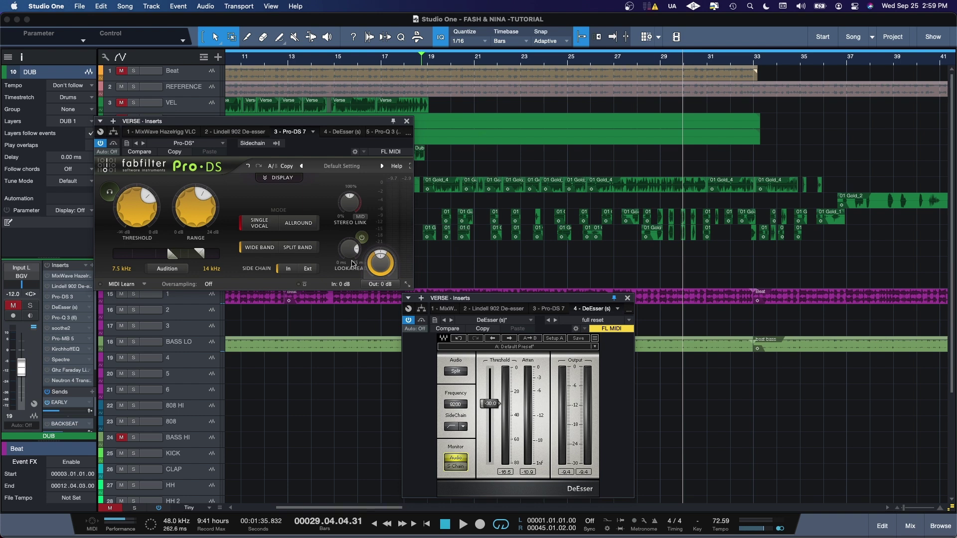
click(256, 133)
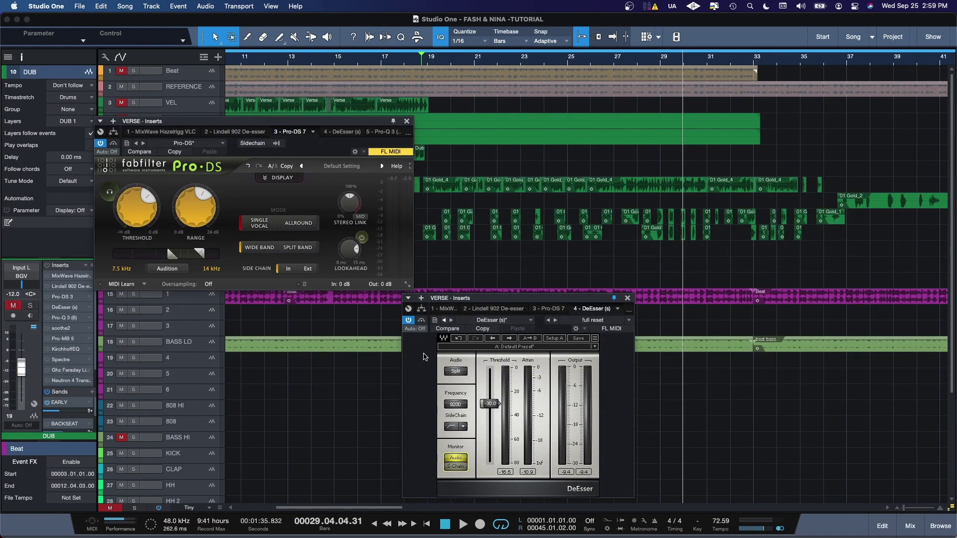
click(466, 306)
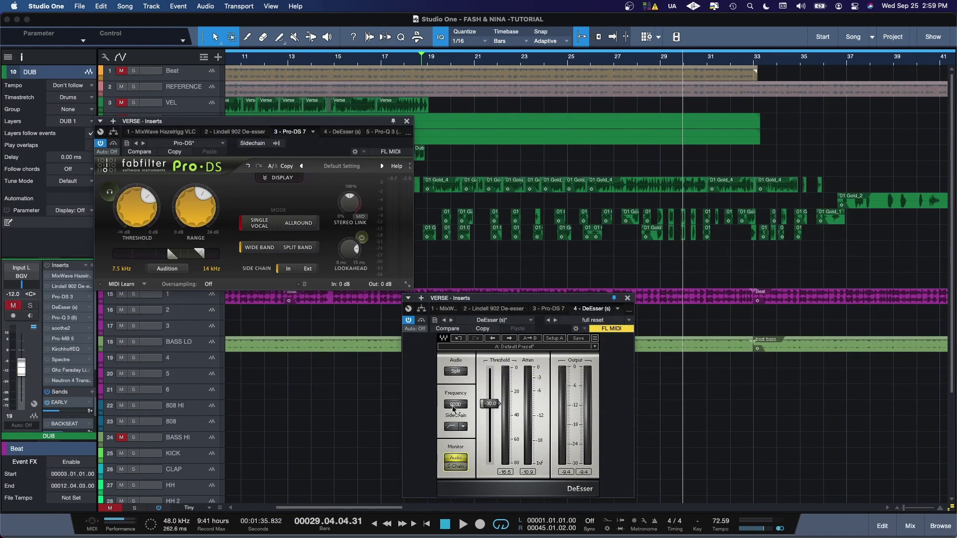